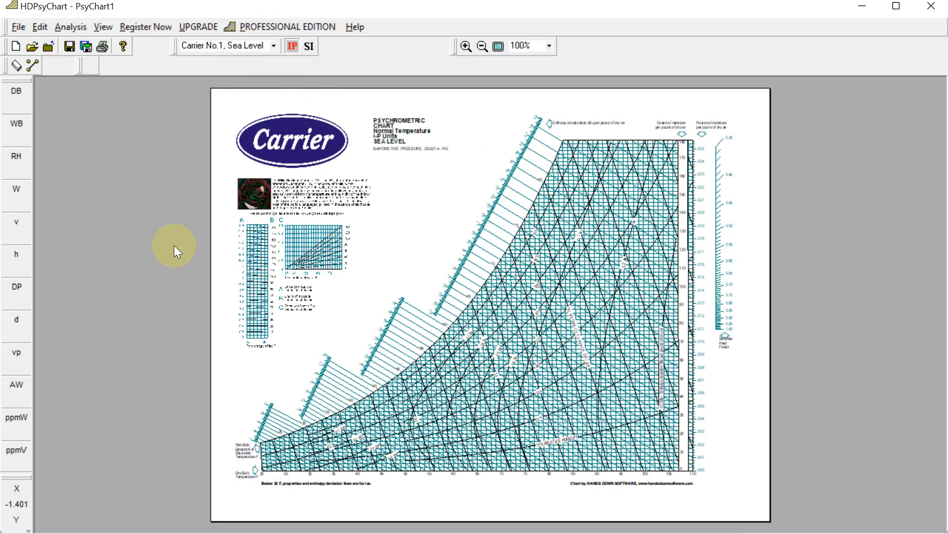
Switch to the ASHRAE heat load PDF and examine the Outside Design Data table for Hyderabad's summer values.
click(274, 45)
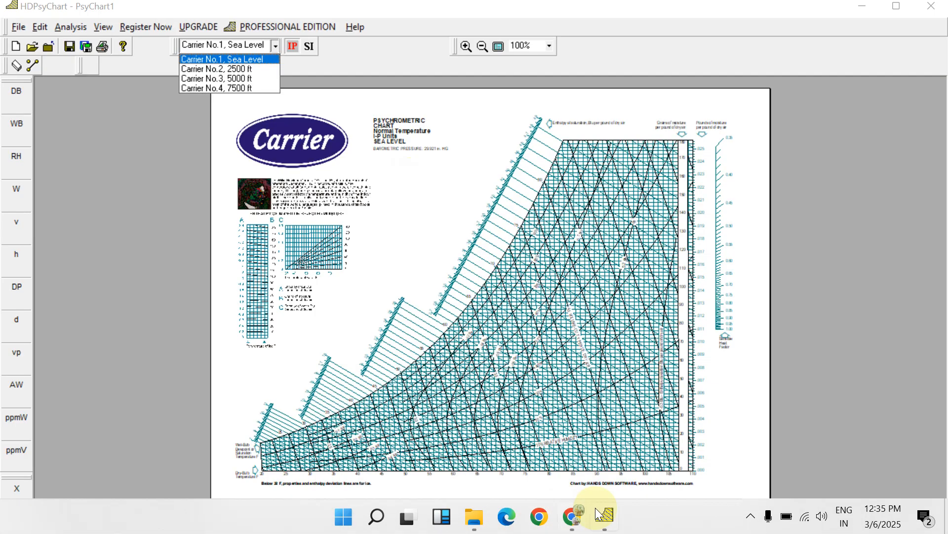
click(575, 517)
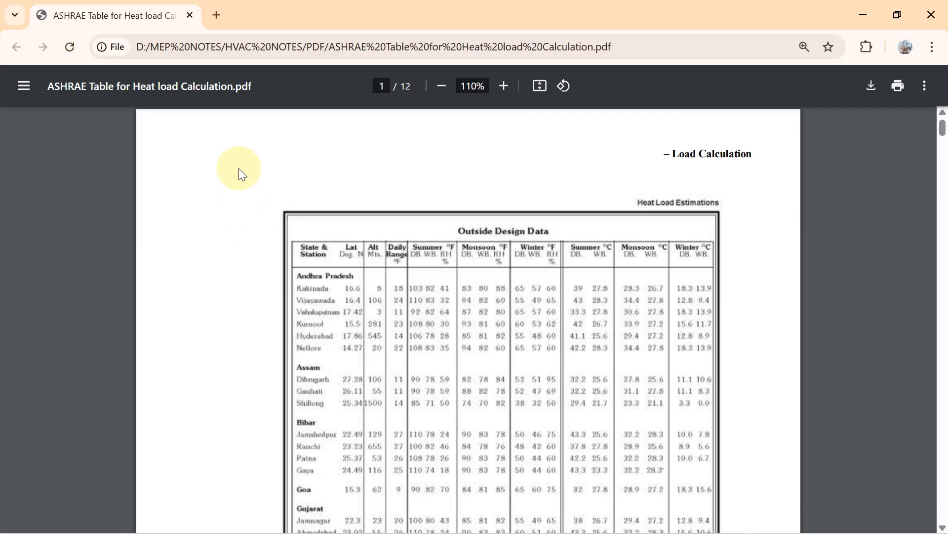
scroll(280, 199, down, 3)
scroll(455, 197, up, 3)
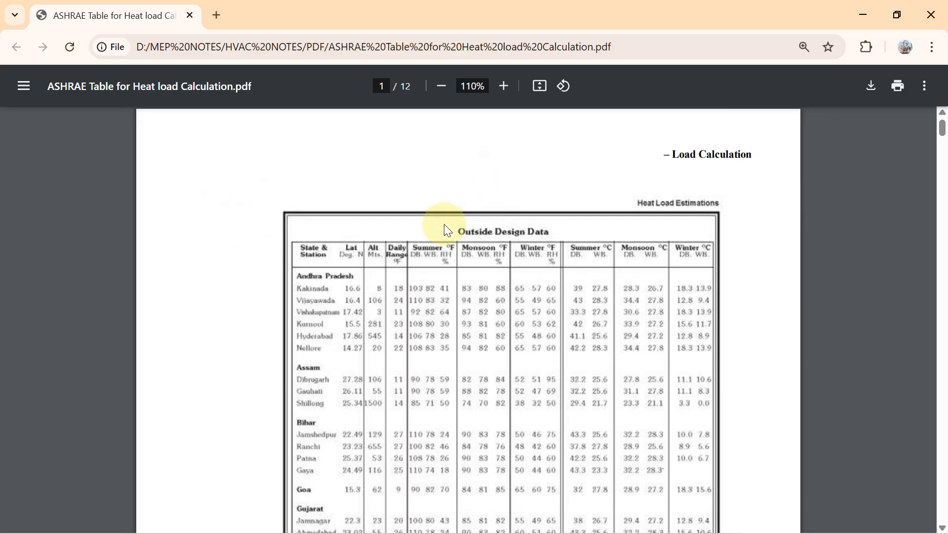
click(515, 84)
scroll(484, 266, down, 3)
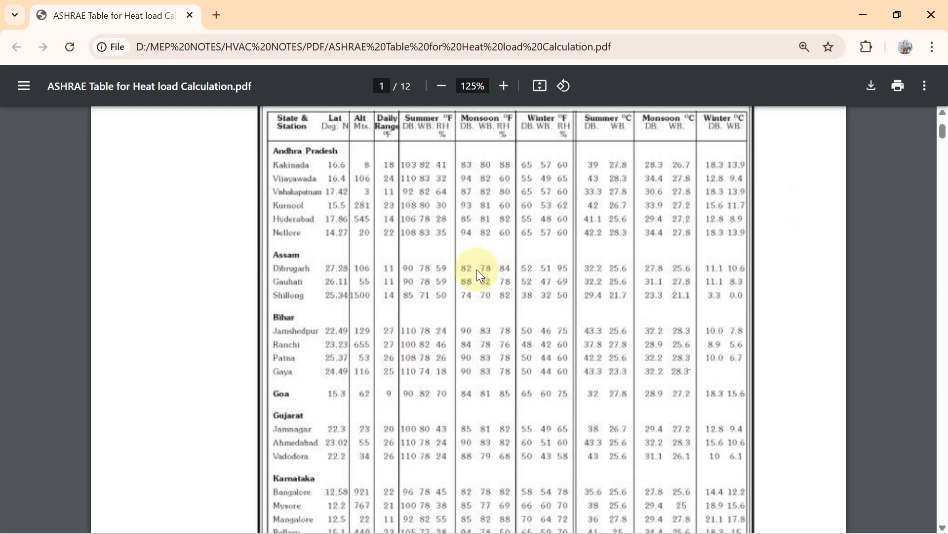
scroll(478, 270, up, 3)
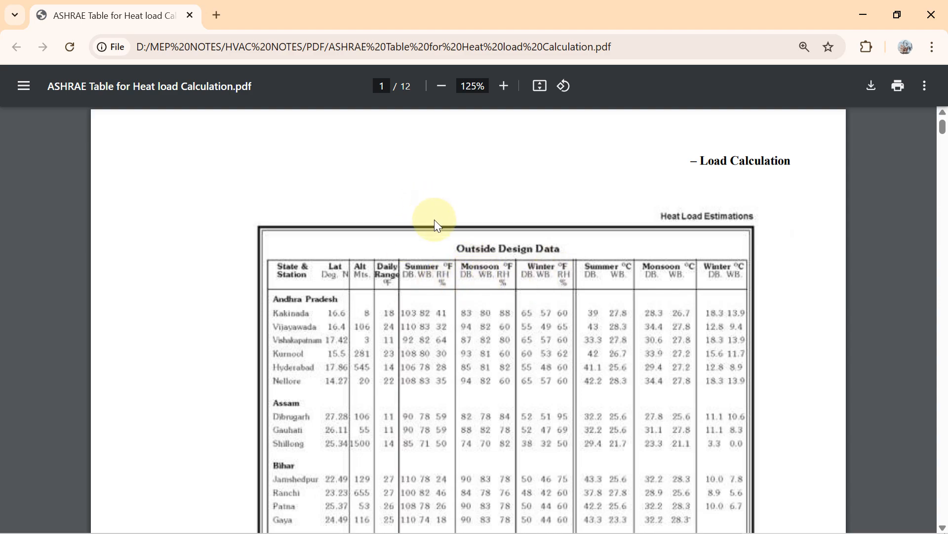
scroll(437, 225, down, 3)
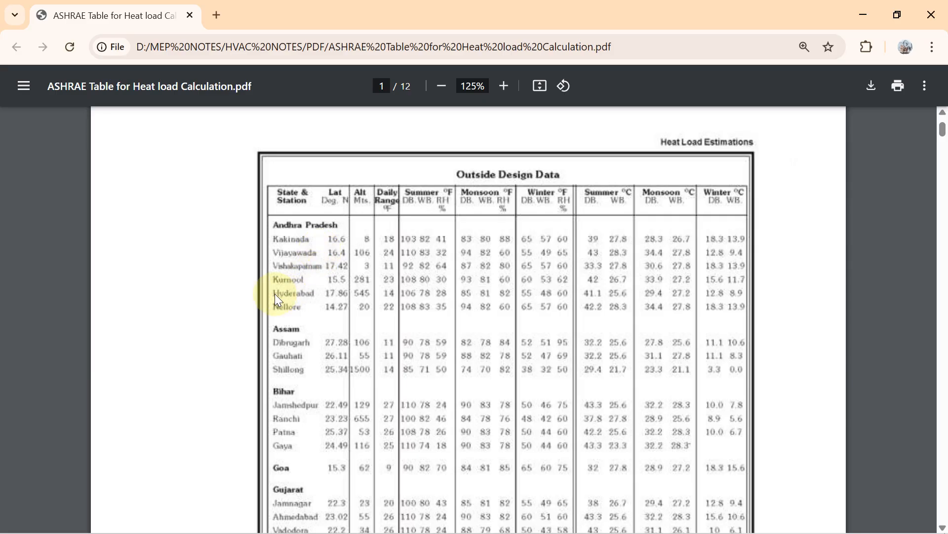
click(503, 85)
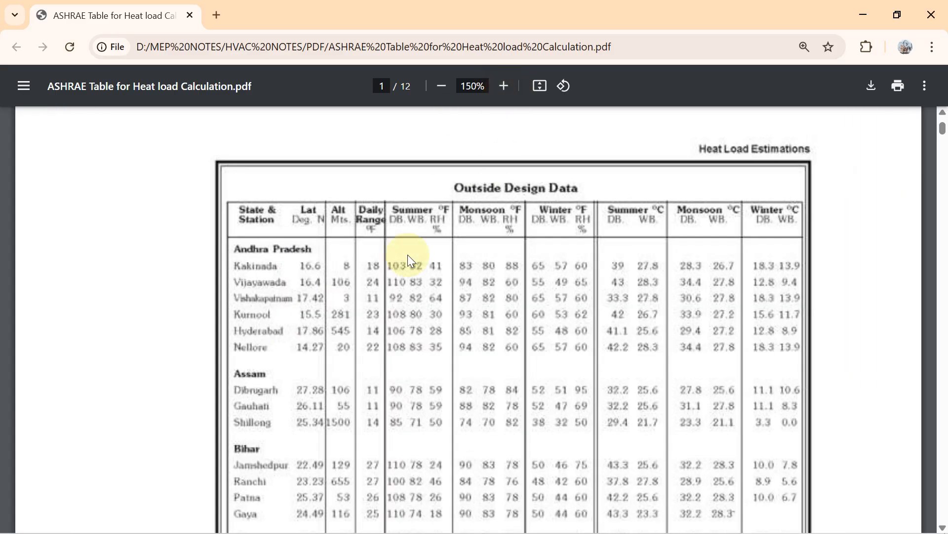
scroll(296, 276, down, 2)
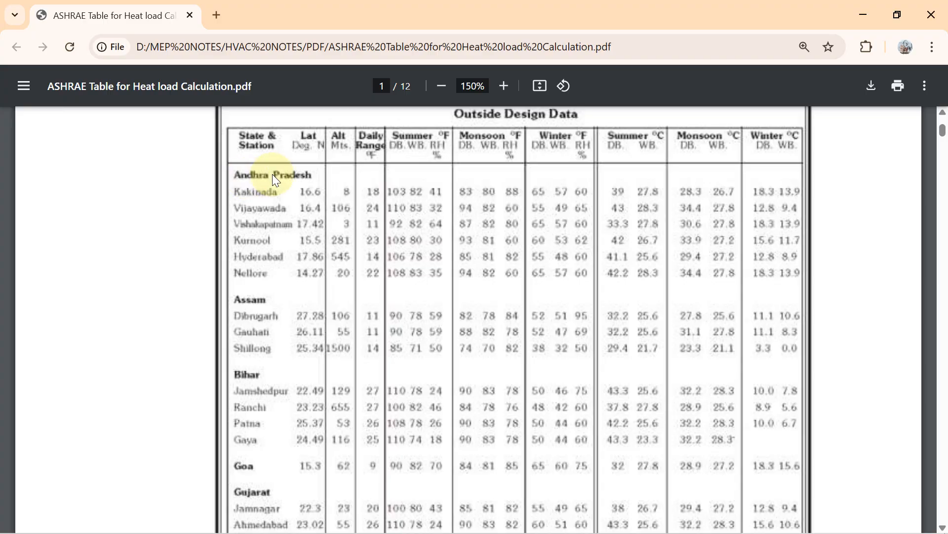
scroll(274, 313, up, 2)
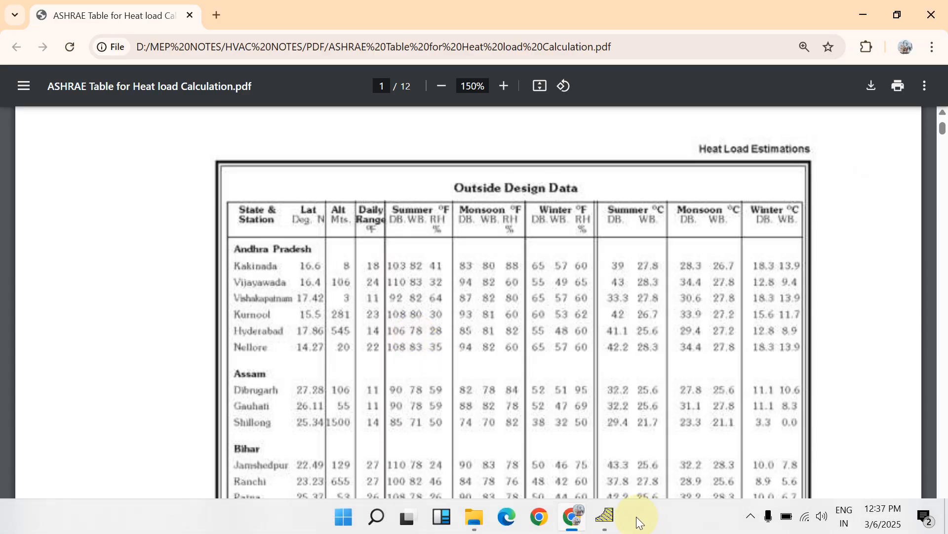
Return to the psychrometric chart and select the Carrier No.1, Sea Level chart.
mouse_move(611, 524)
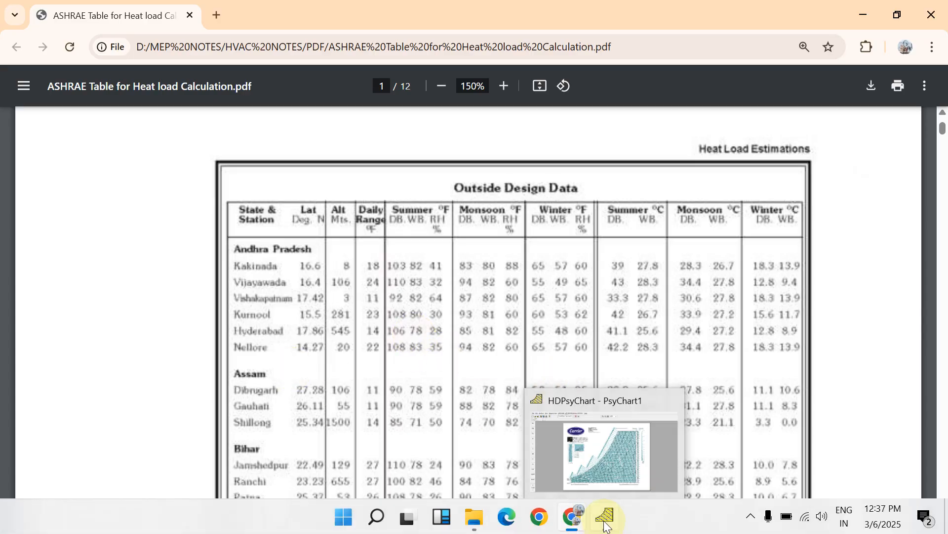
click(603, 451)
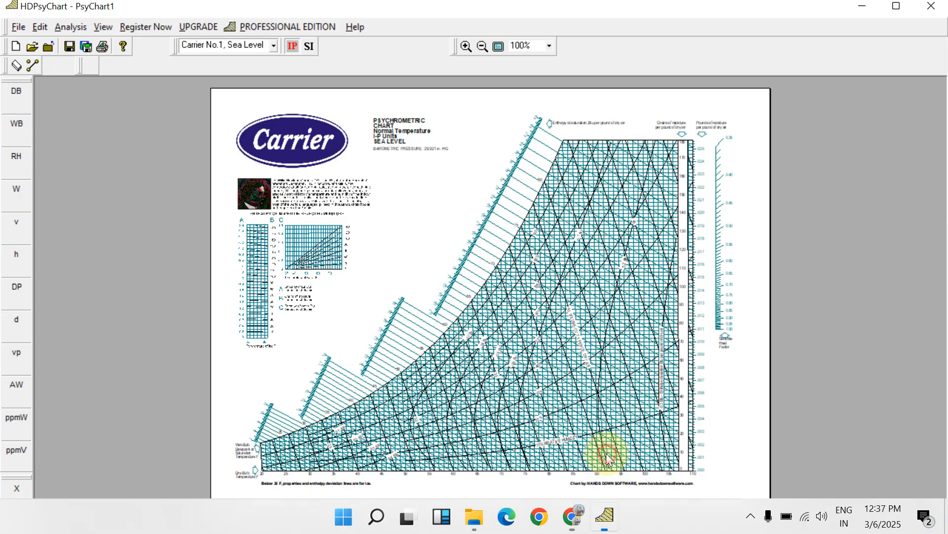
click(274, 45)
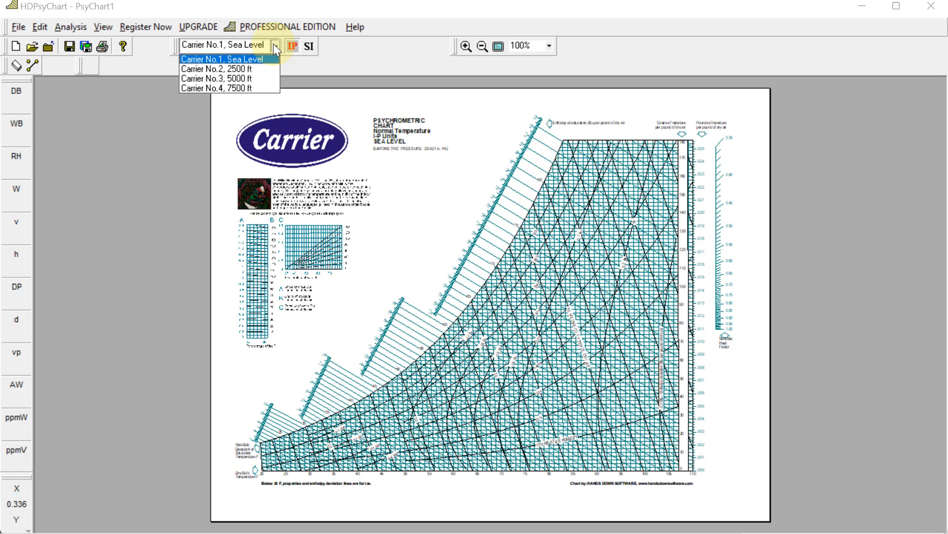
click(573, 519)
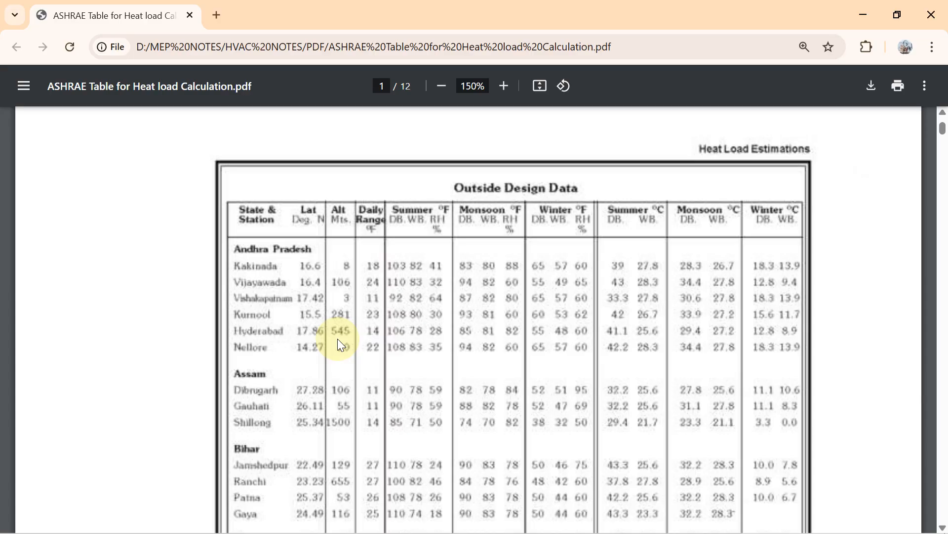
click(604, 523)
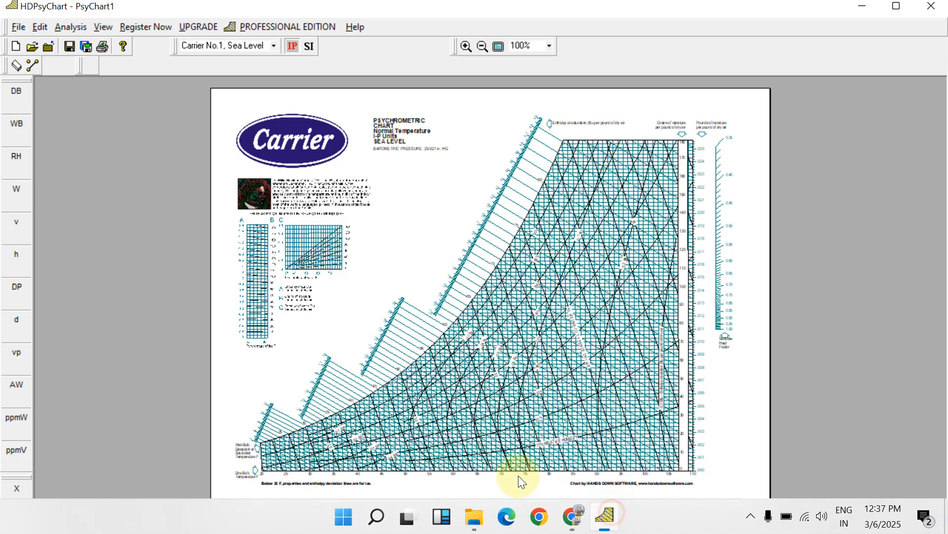
click(270, 46)
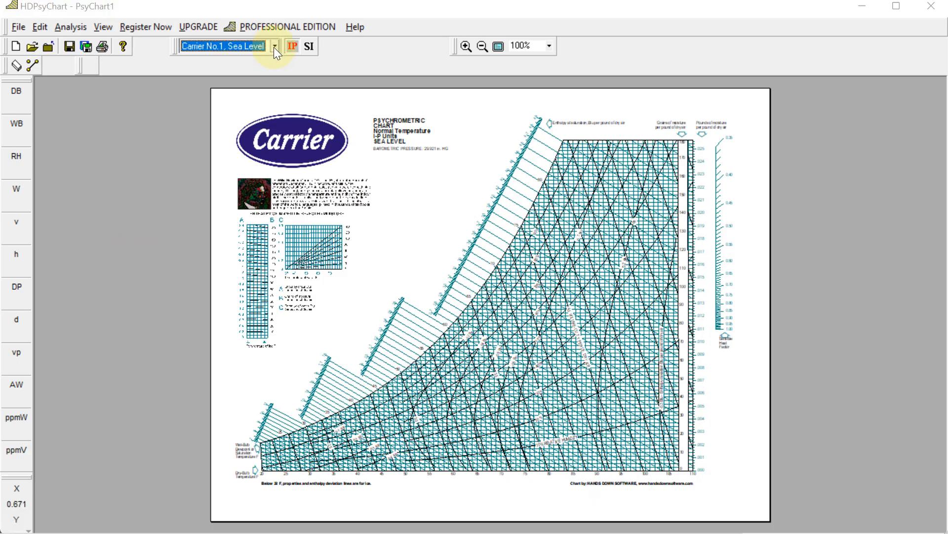
click(274, 46)
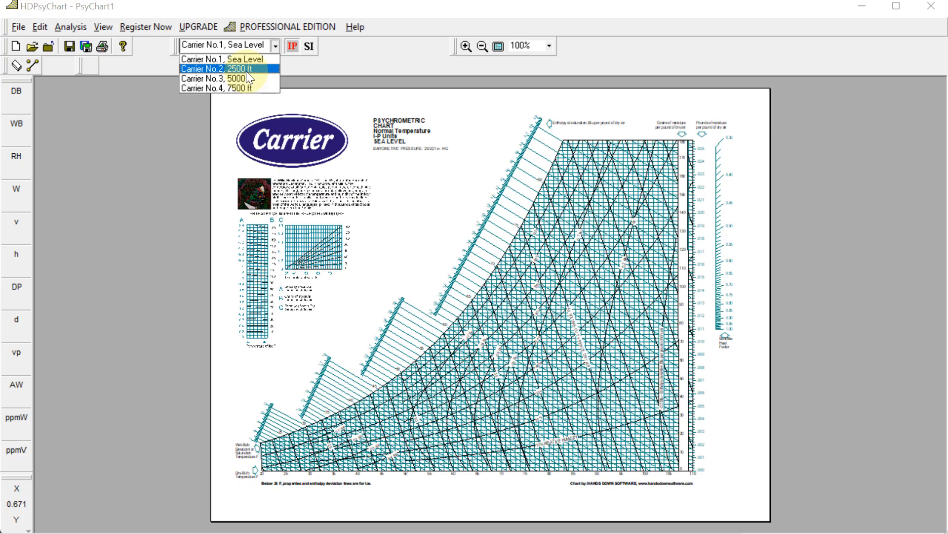
click(214, 60)
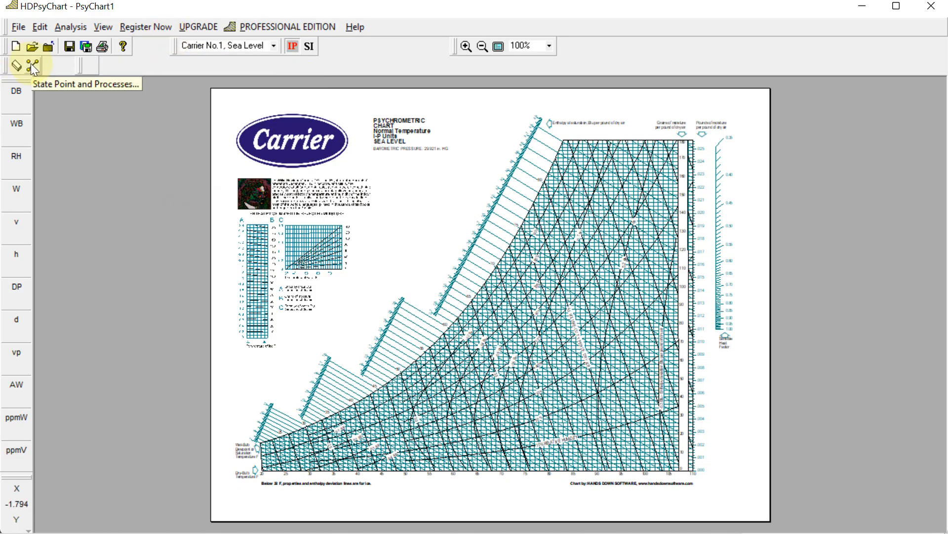
Open Psychrometric Processes, add a new state point and name it Hyderabad.
click(32, 65)
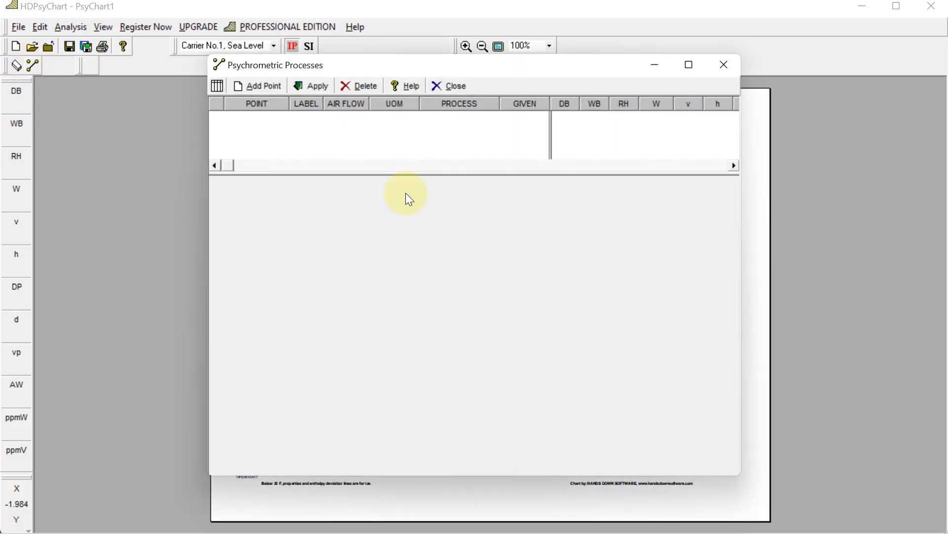
click(269, 88)
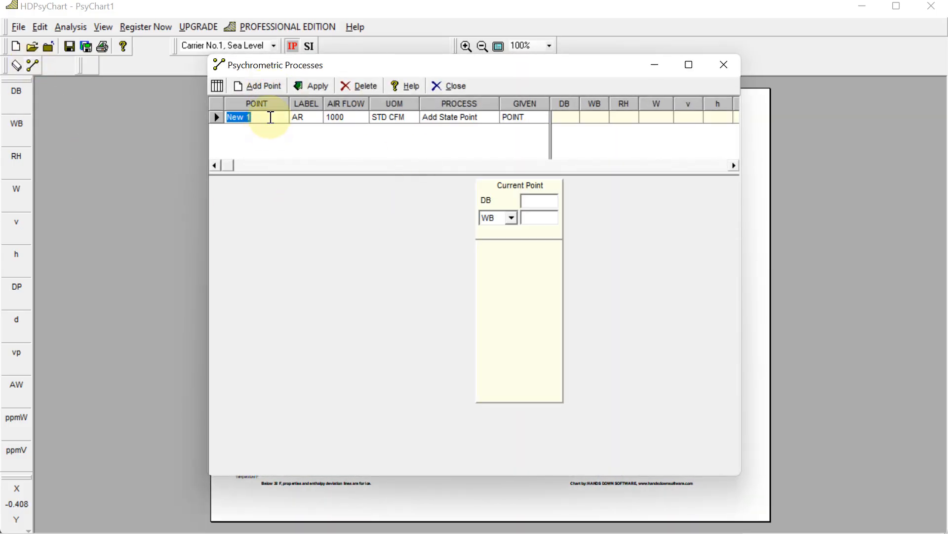
click(264, 117)
text(Hyderabad)
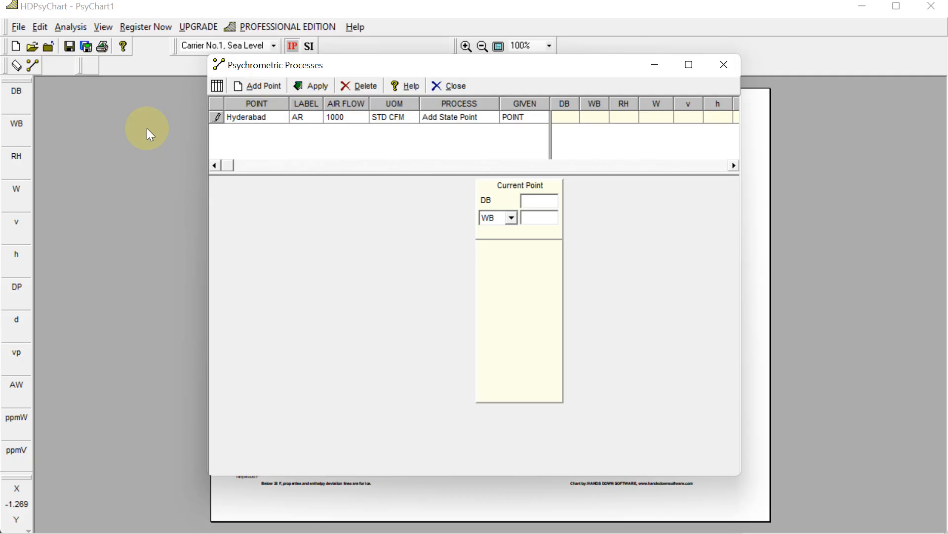
Give the Hyderabad point a dry bulb of 106 and wet bulb of 78, apply it and close the dialog.
click(540, 201)
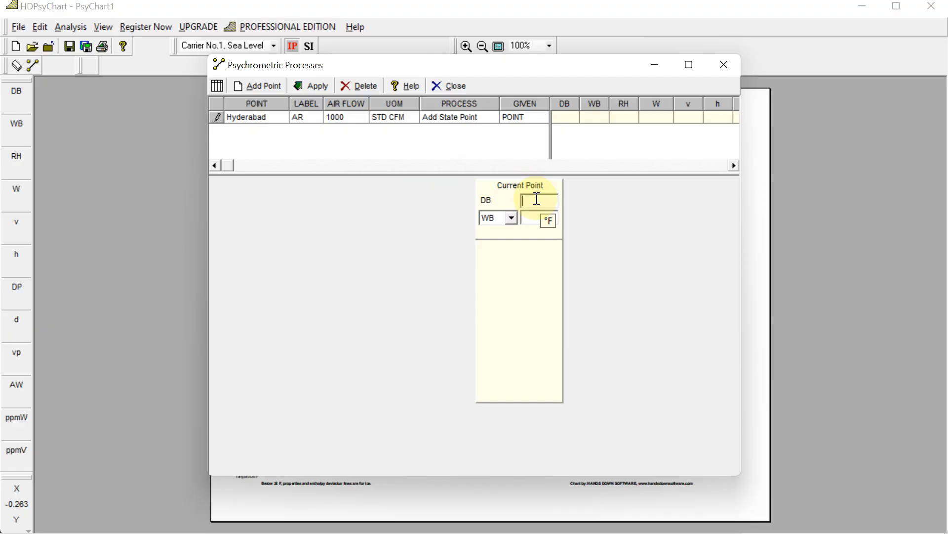
text(106)
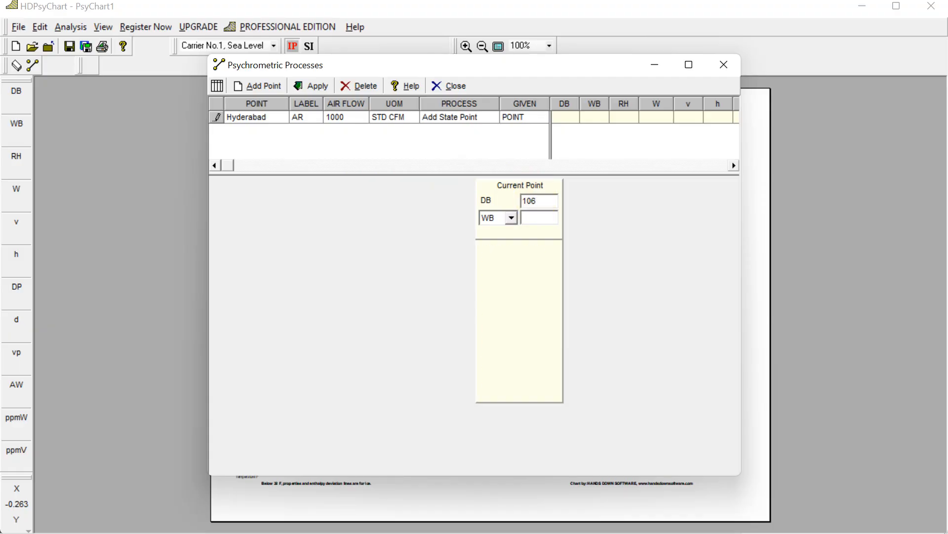
click(511, 219)
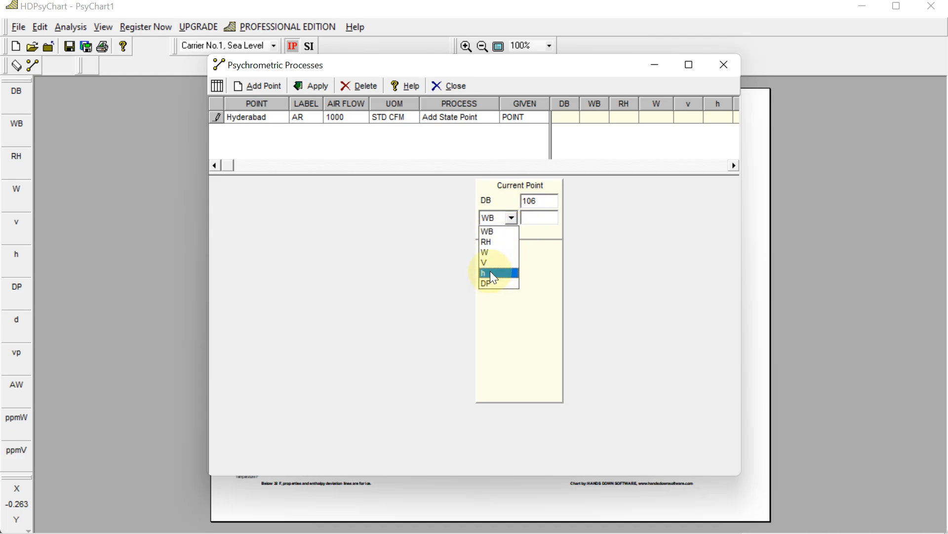
click(497, 232)
click(538, 217)
text(78)
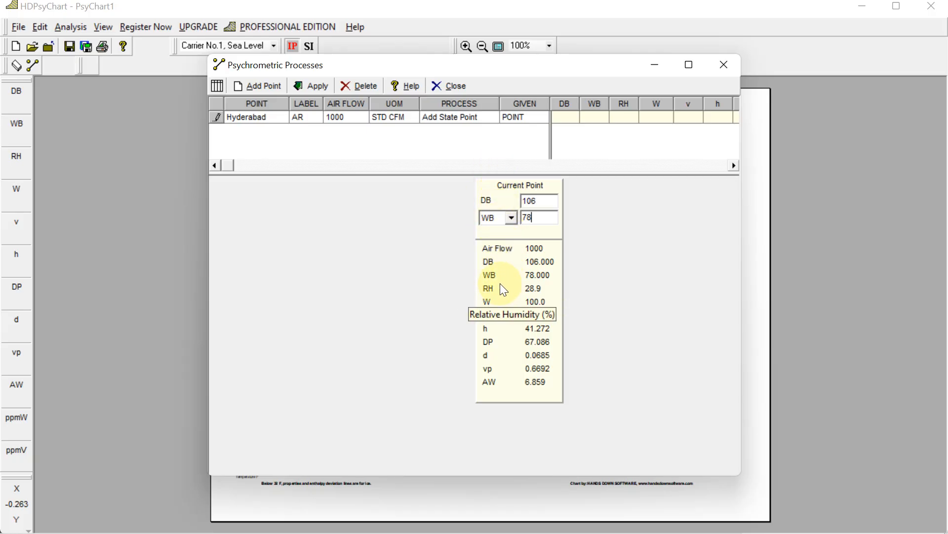
click(312, 86)
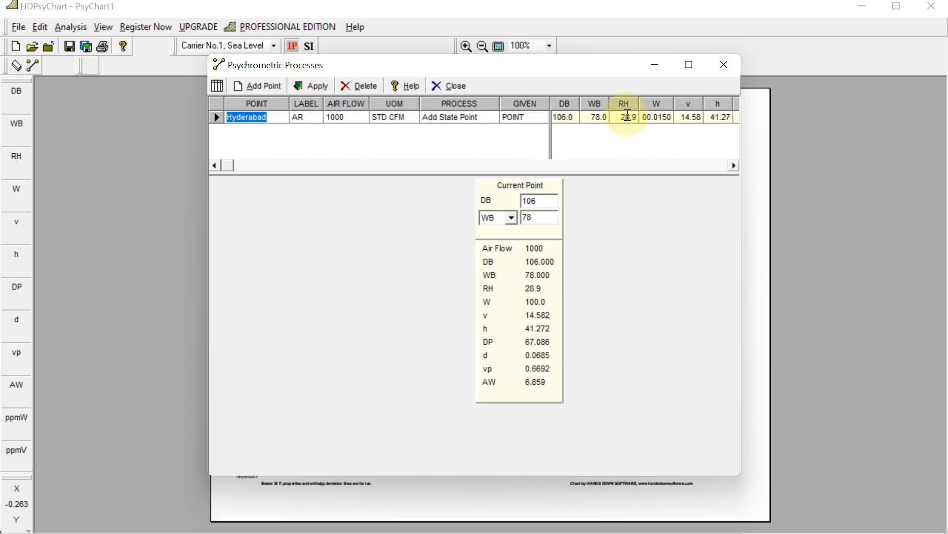
click(725, 64)
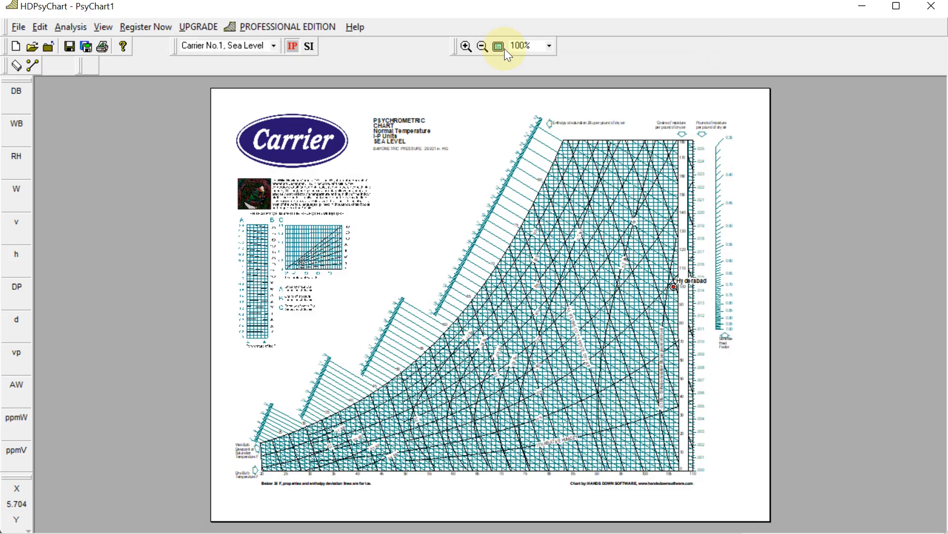
Zoom into the chart and examine the plotted Hyderabad point and its surrounding property lines.
click(463, 48)
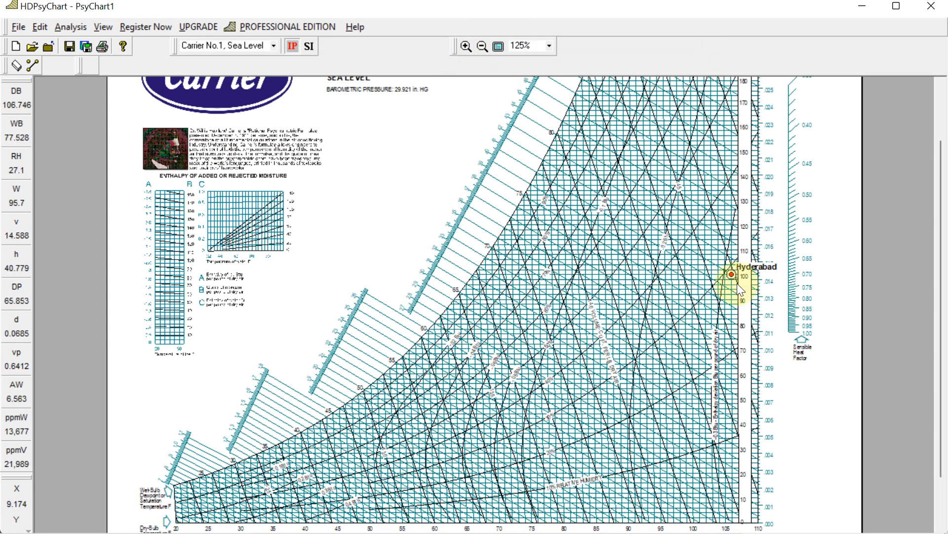
scroll(739, 279, up, 1)
scroll(731, 301, down, 2)
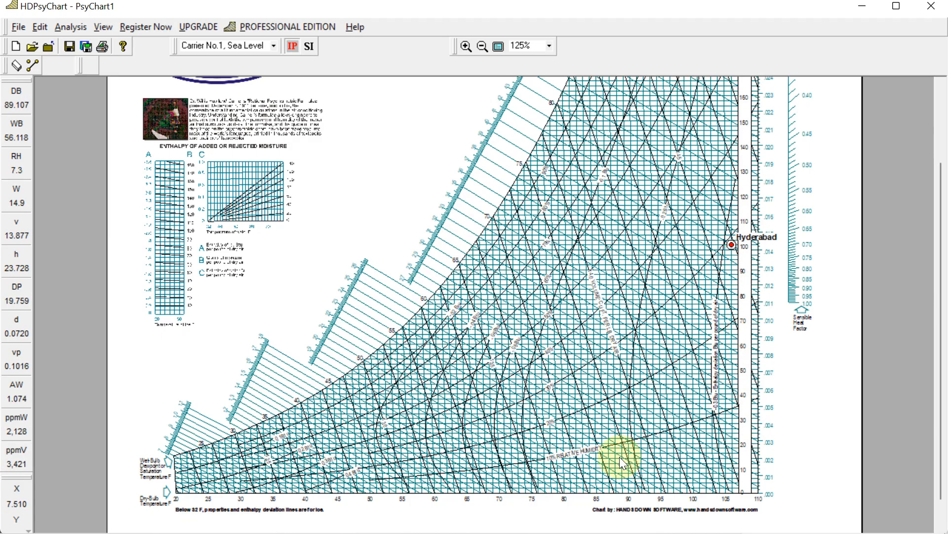
click(466, 46)
scroll(586, 266, down, 5)
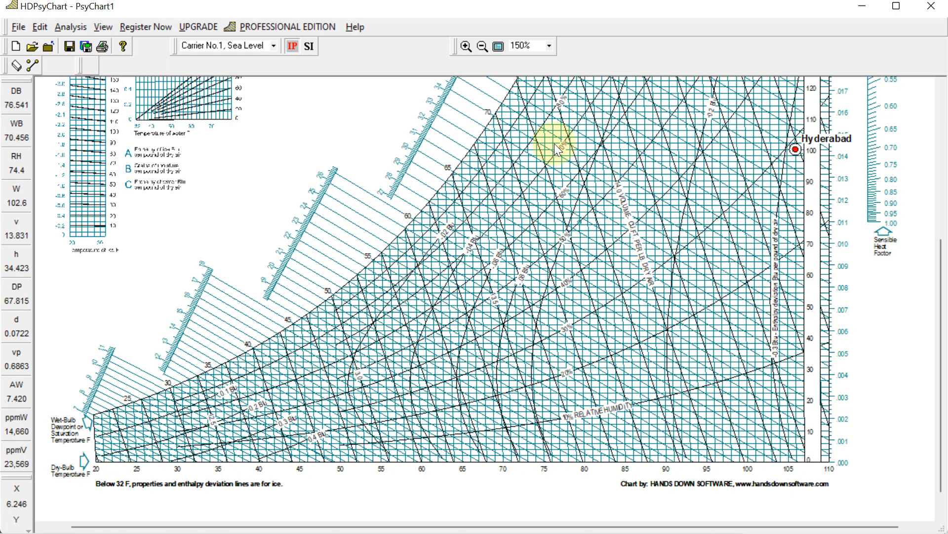
scroll(663, 226, up, 3)
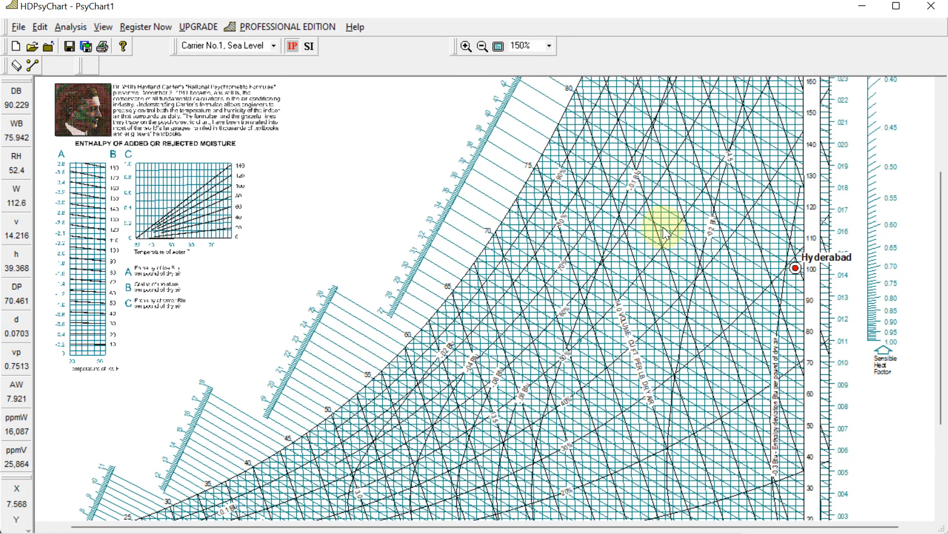
scroll(663, 227, down, 2)
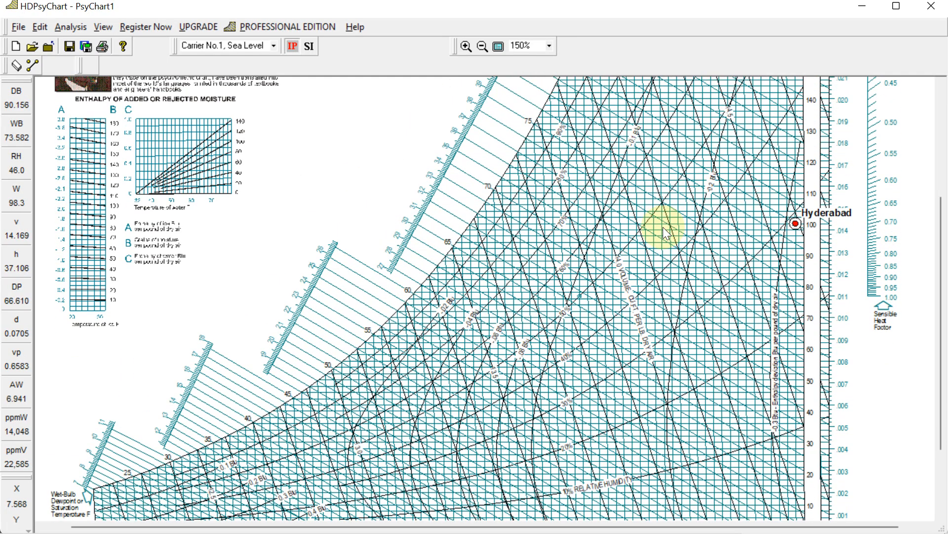
scroll(663, 226, down, 1)
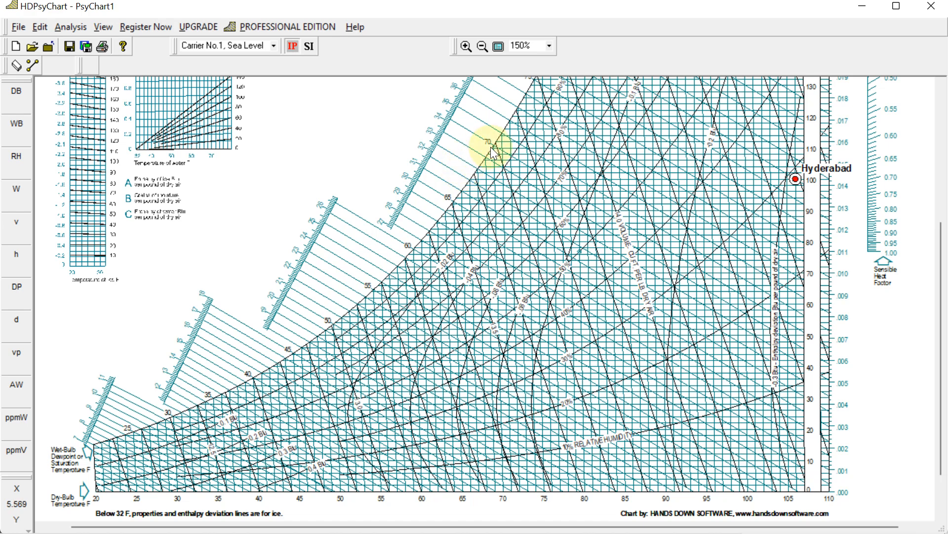
scroll(493, 197, up, 1)
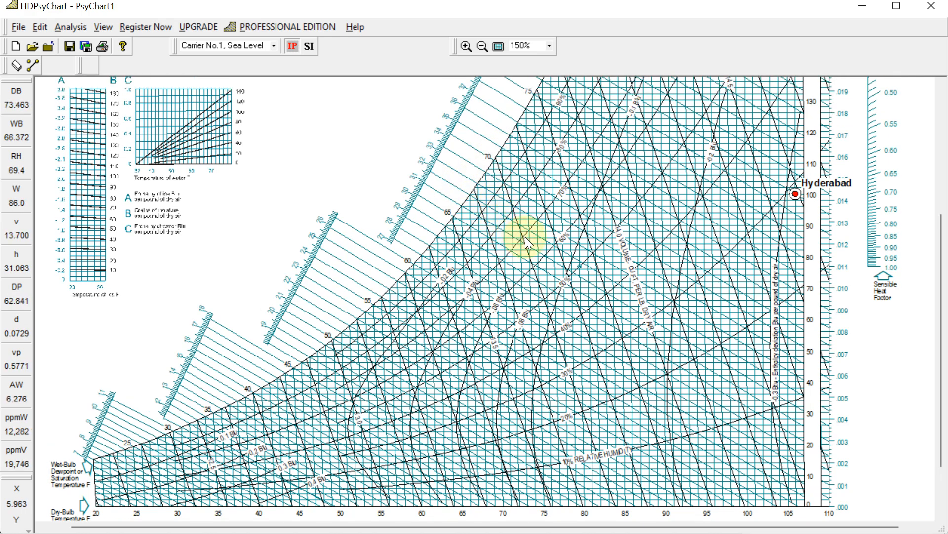
scroll(720, 222, up, 1)
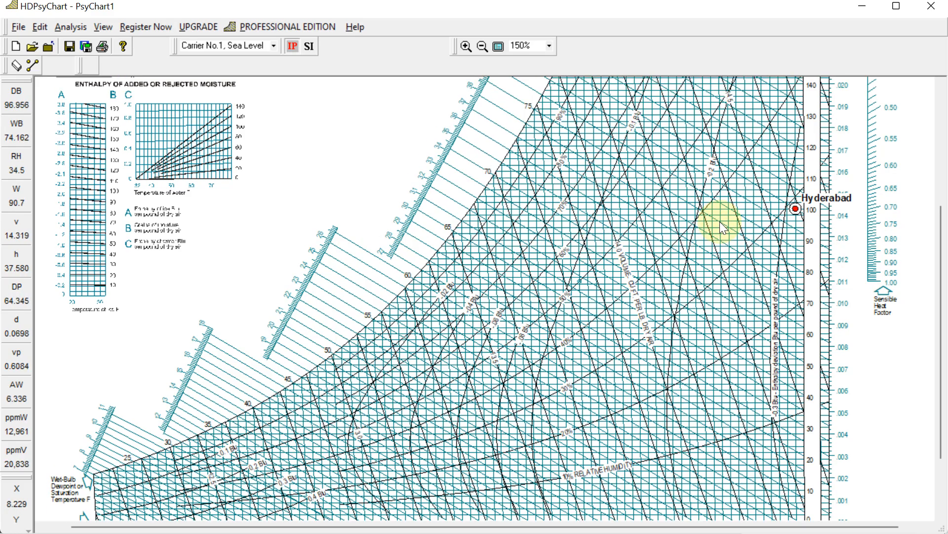
scroll(730, 225, down, 1)
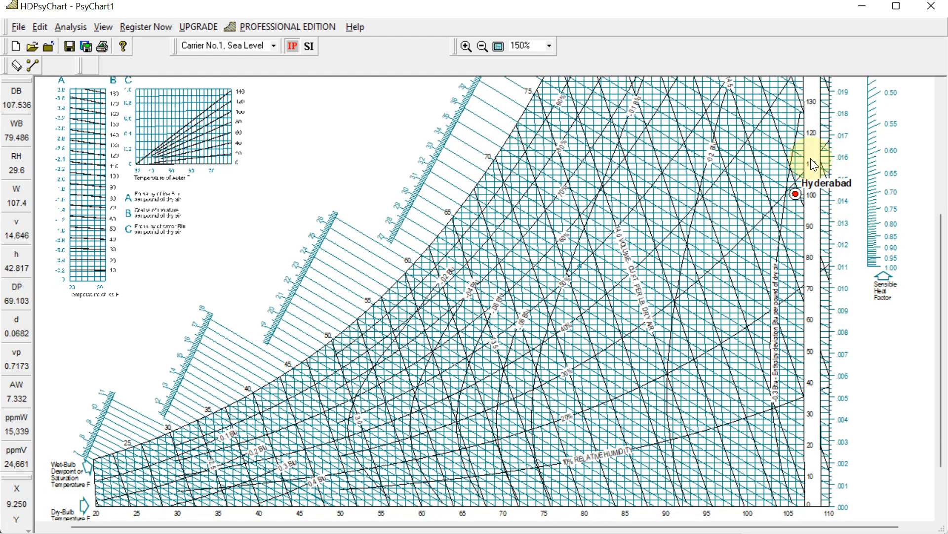
Examine the chart's title area, moisture scales and the lines around the Hyderabad point.
scroll(817, 205, up, 7)
scroll(826, 303, up, 7)
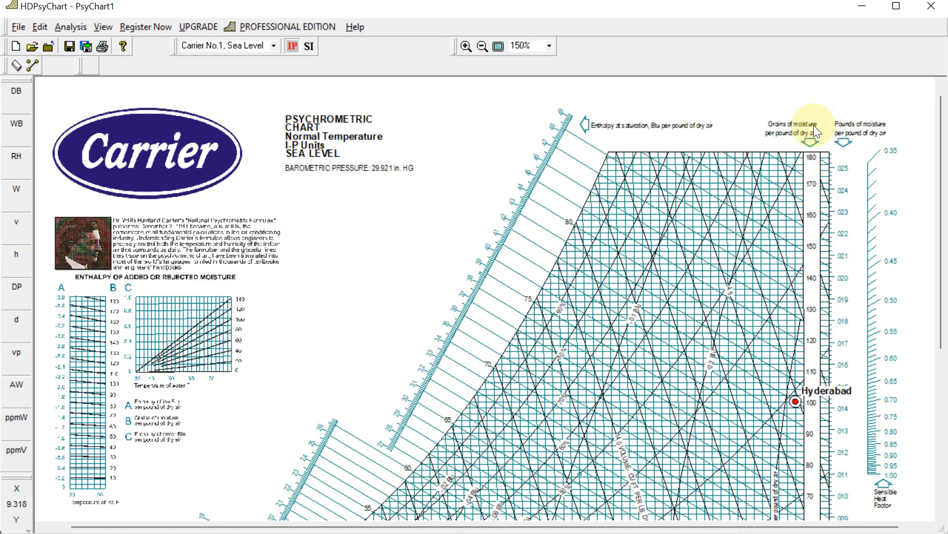
scroll(815, 129, down, 2)
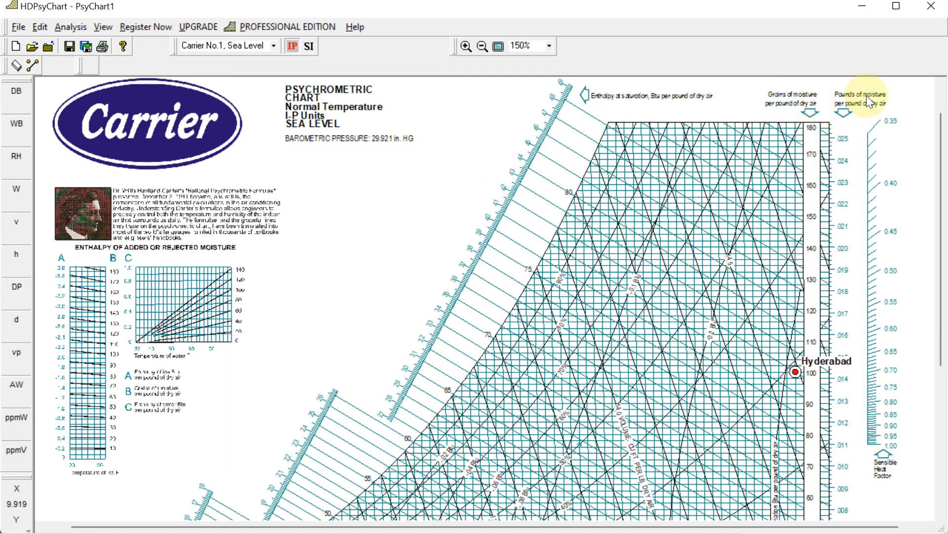
scroll(844, 186, down, 1)
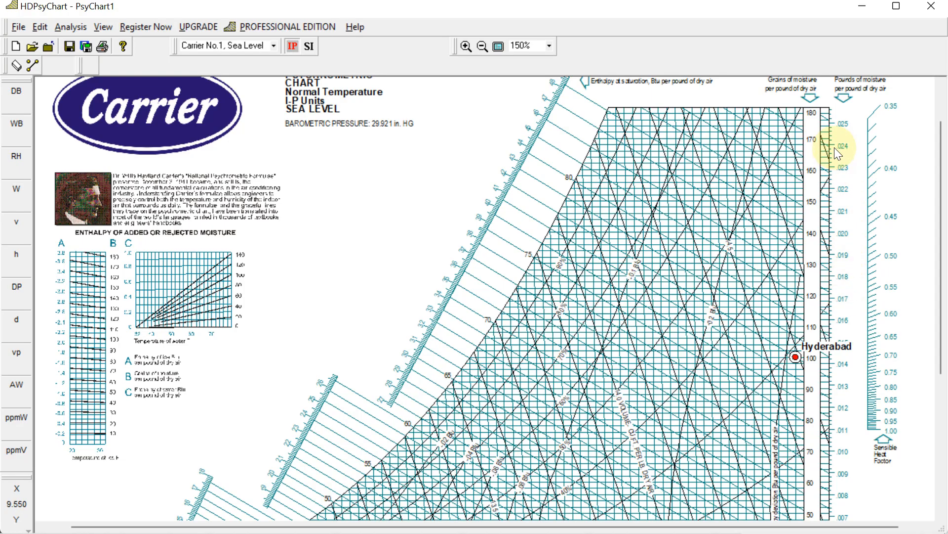
scroll(834, 148, down, 6)
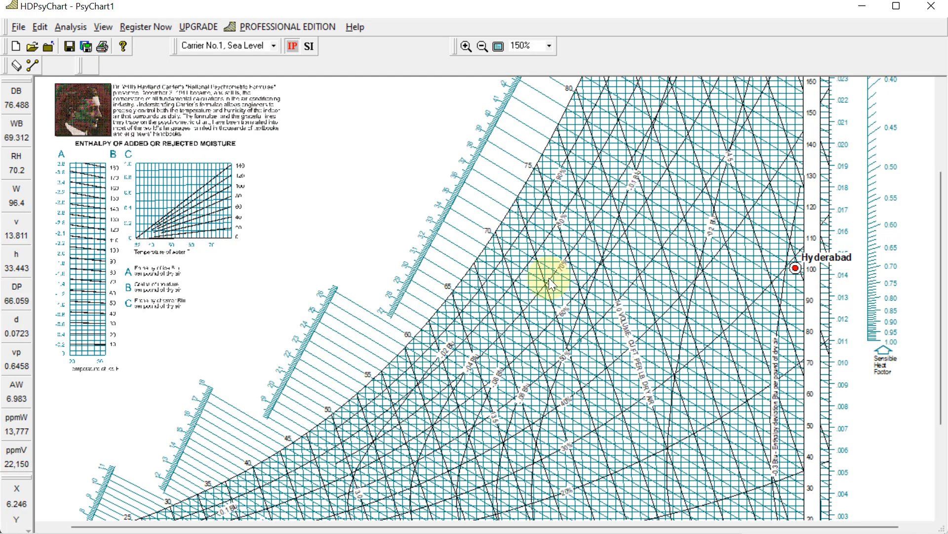
scroll(549, 278, down, 1)
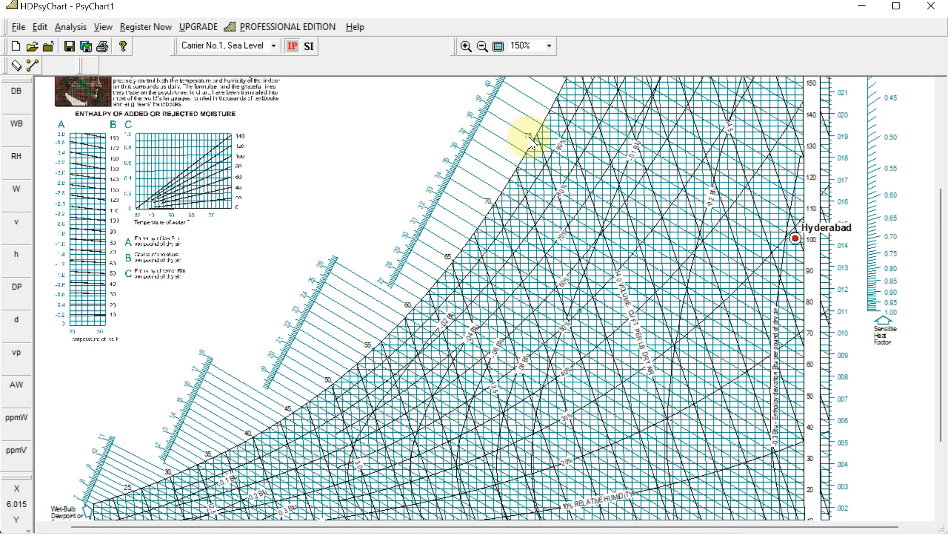
scroll(541, 129, up, 1)
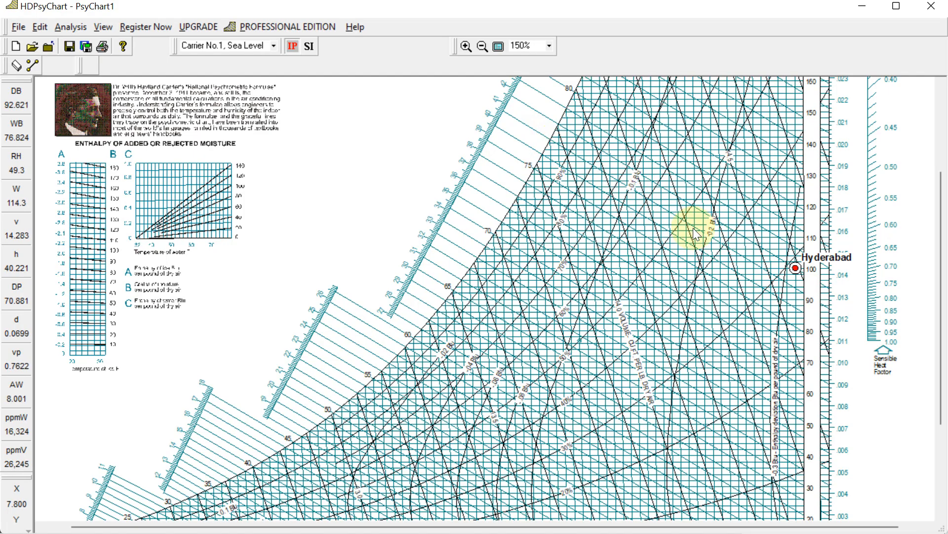
scroll(796, 270, down, 4)
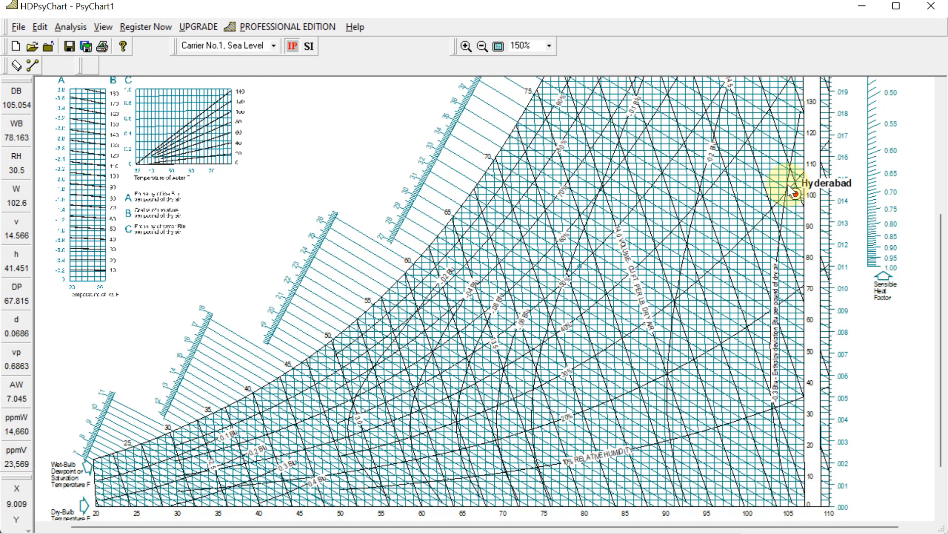
scroll(793, 200, up, 2)
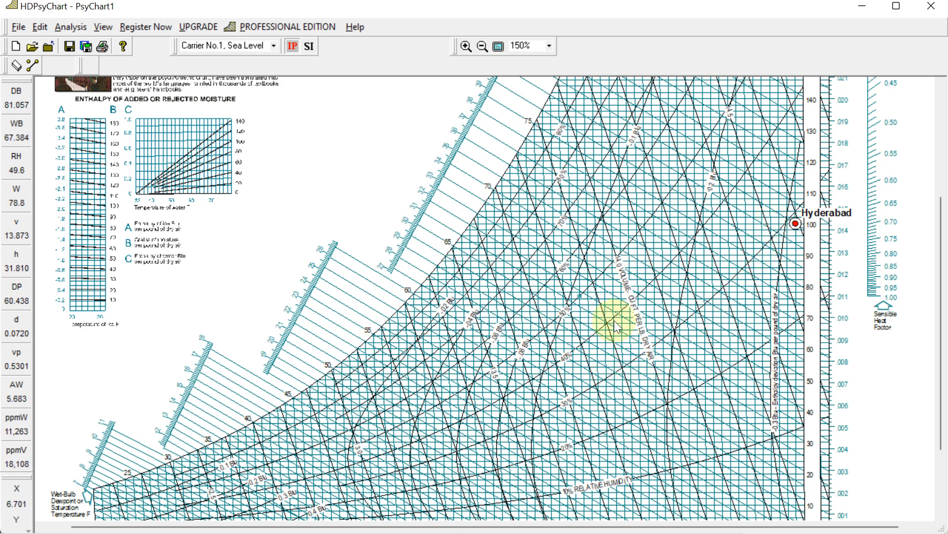
scroll(559, 269, down, 3)
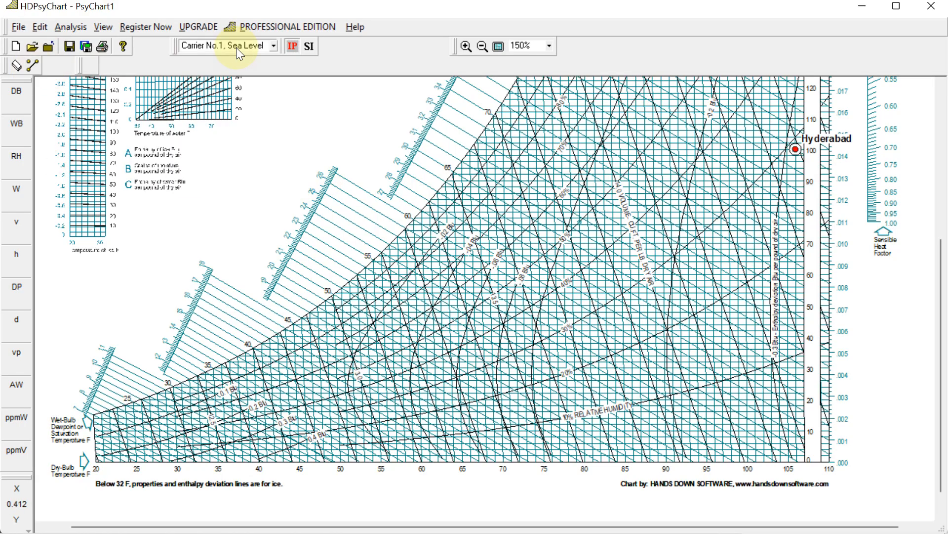
Reopen Psychrometric Processes, redefine the Hyderabad point as 76 dry bulb and 50 relative humidity, apply and close.
click(34, 63)
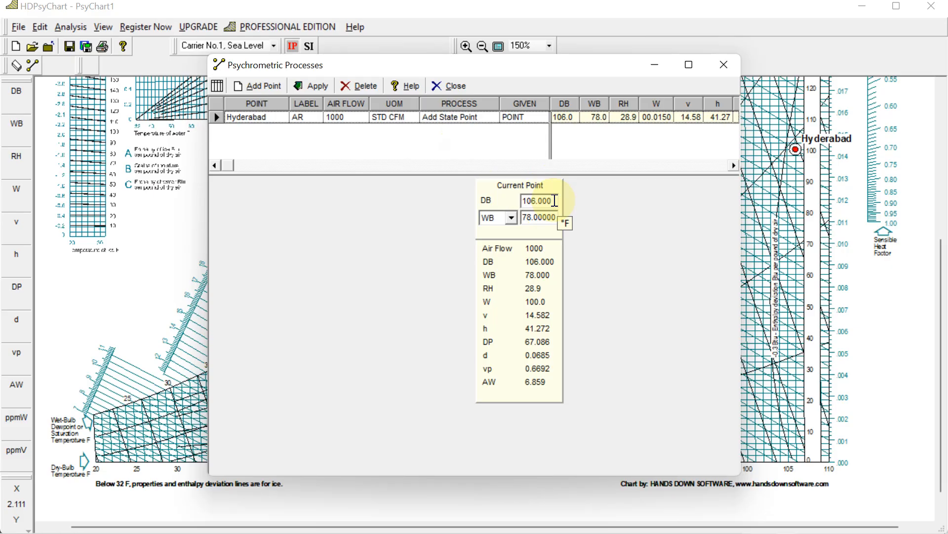
double_click(555, 200)
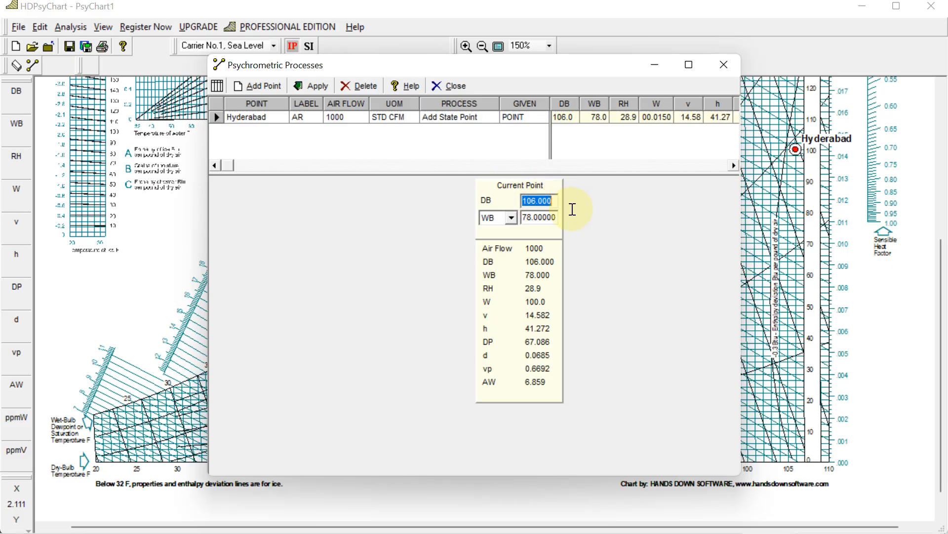
text(76)
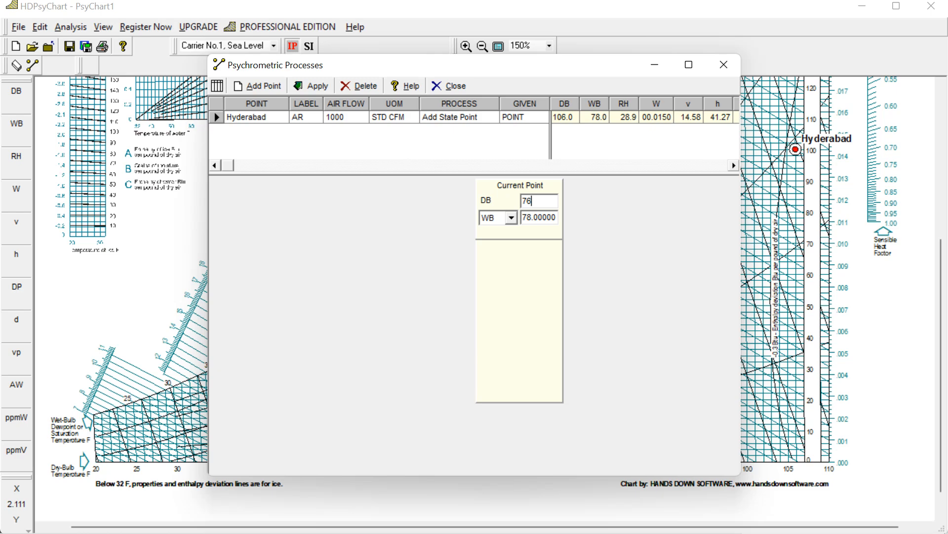
click(512, 218)
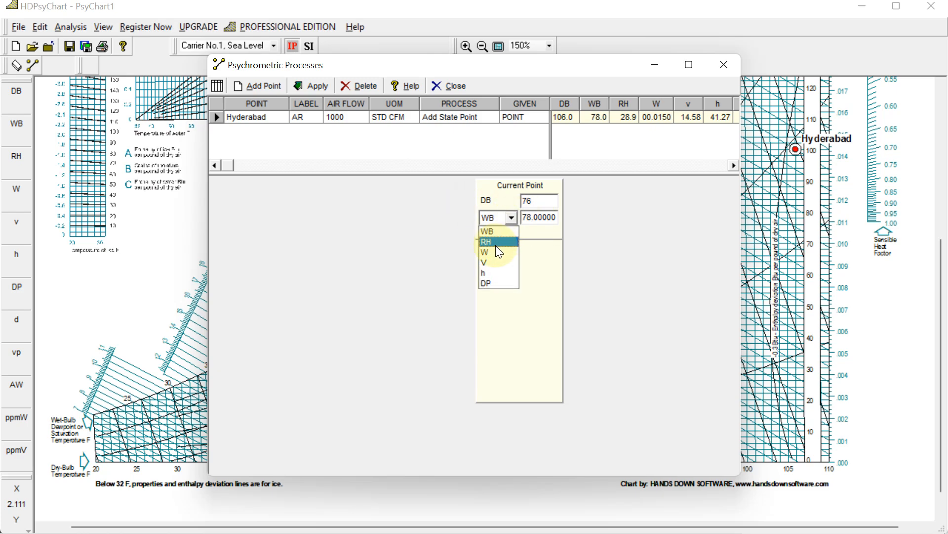
click(498, 242)
drag(522, 218, 556, 217)
text(50)
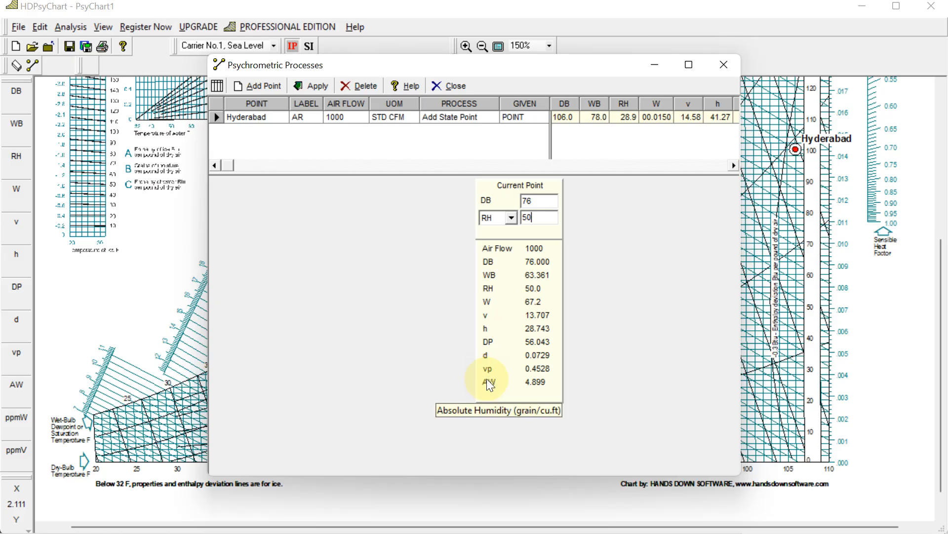
click(311, 90)
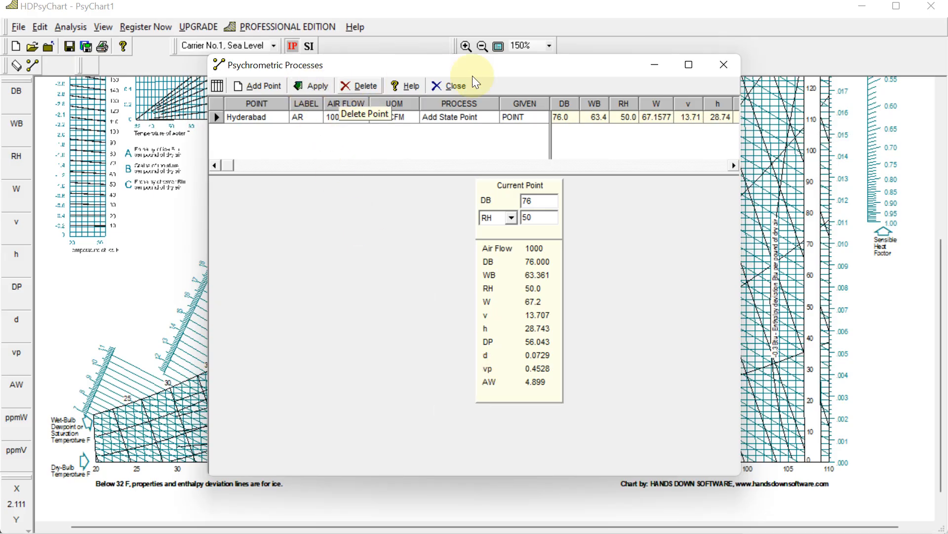
click(724, 65)
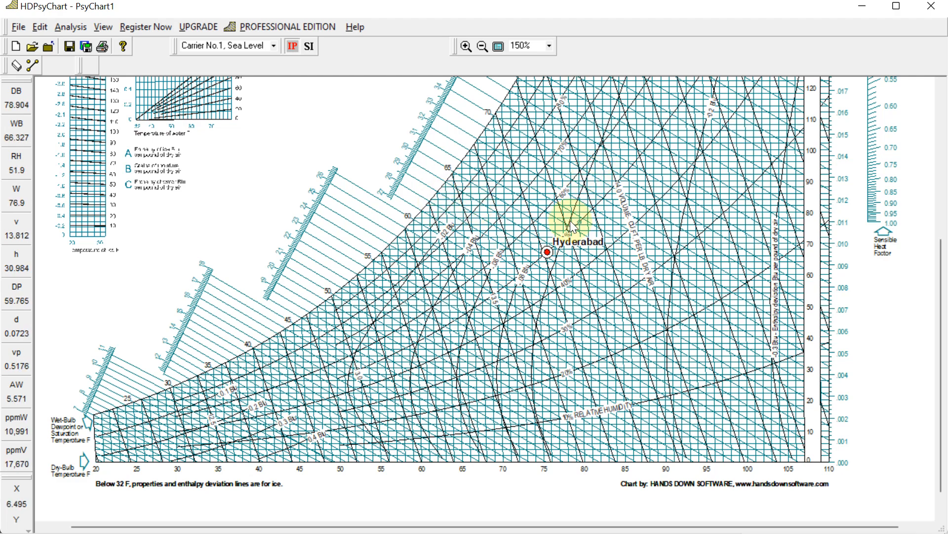
scroll(642, 156, down, 1)
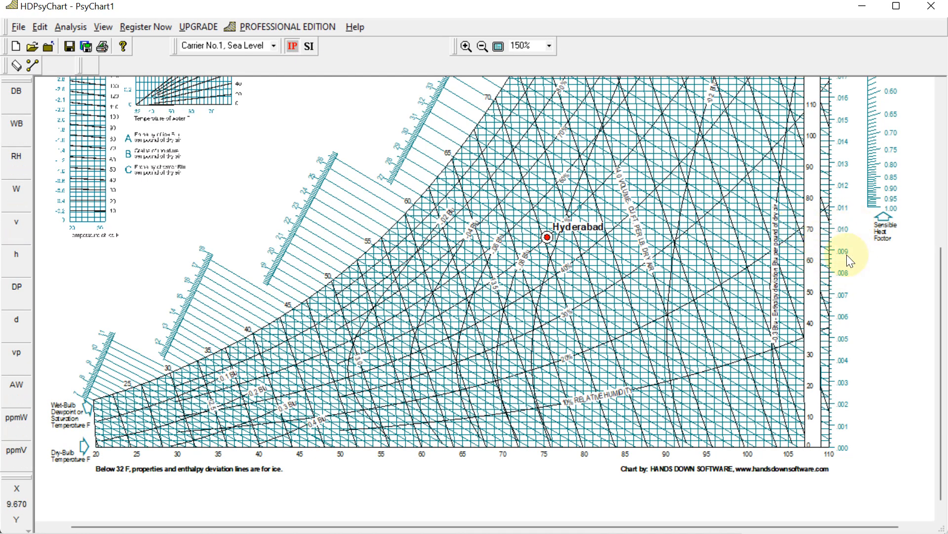
scroll(395, 405, up, 3)
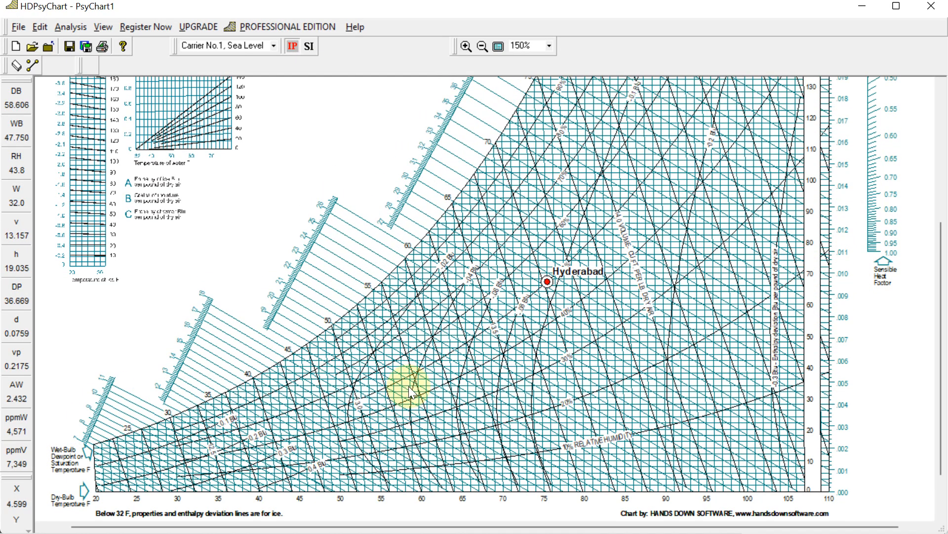